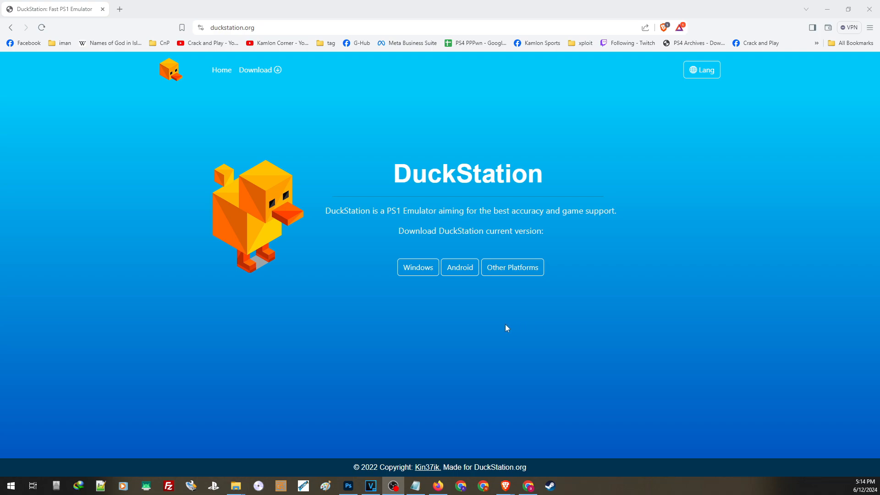
Step: Download the VC++ runtime installer and the DuckStation package for Windows from duckstation.org
click(412, 271)
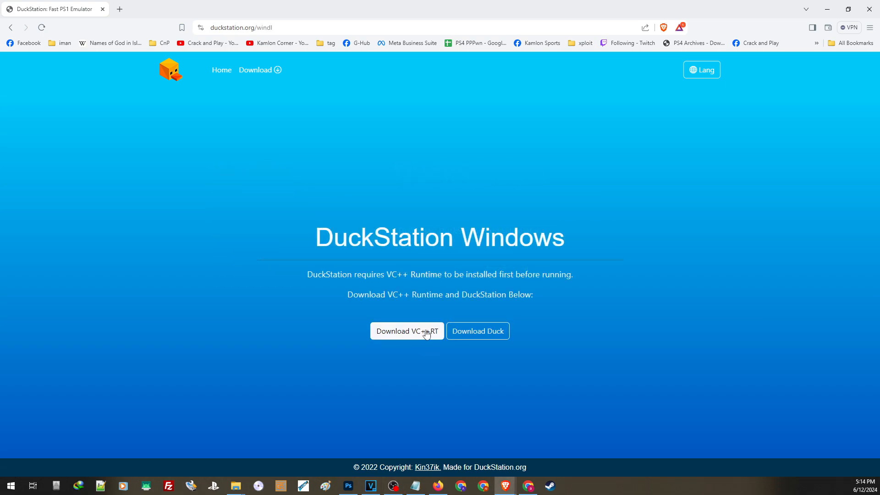
click(410, 335)
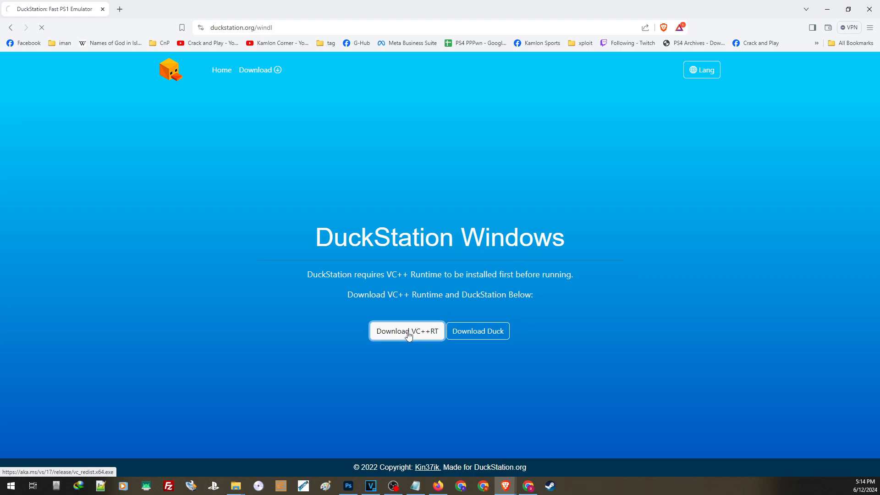
click(477, 339)
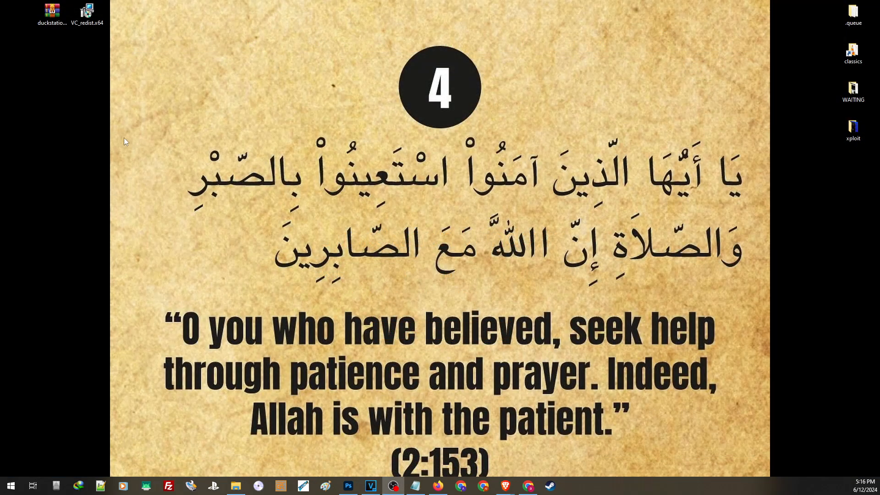
Step: Extract the downloaded DuckStation archive on the desktop into its own duckstation-windows-x64-release folder
right_click(54, 15)
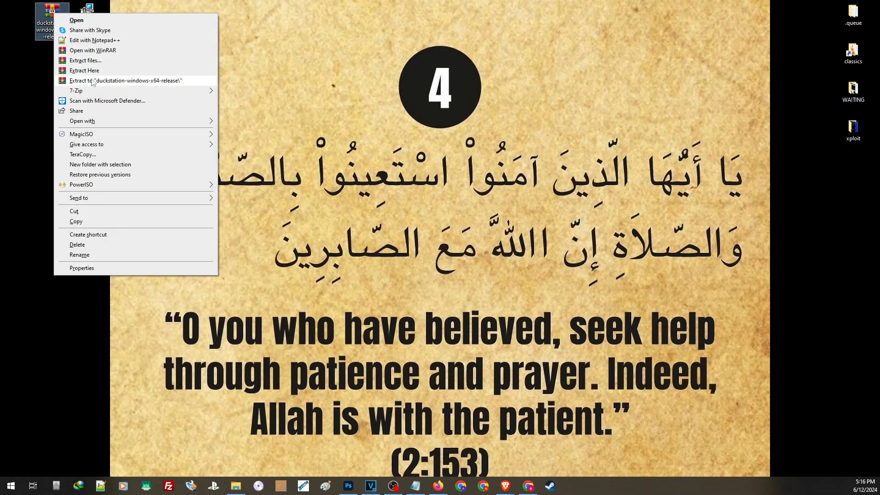
click(92, 80)
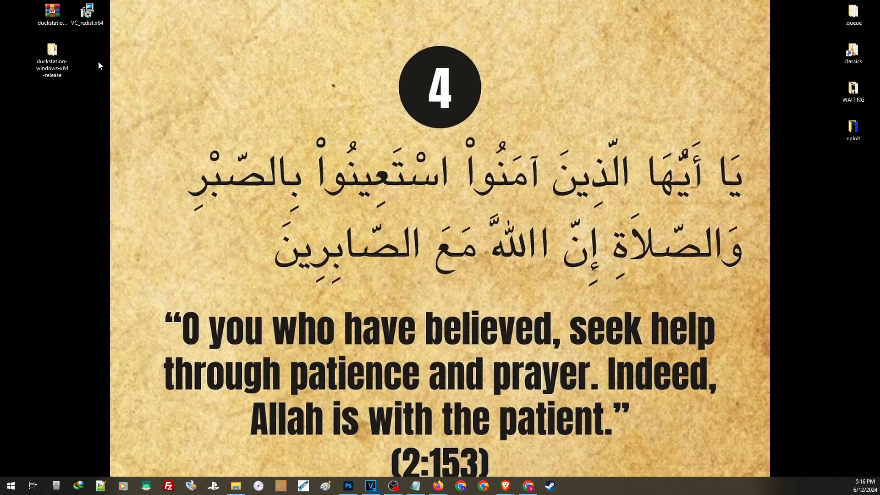
Step: Install the Microsoft Visual C++ 2015-2022 Redistributable (x64) from VC_redist.x64, agreeing to the license terms
mouse_move(92, 22)
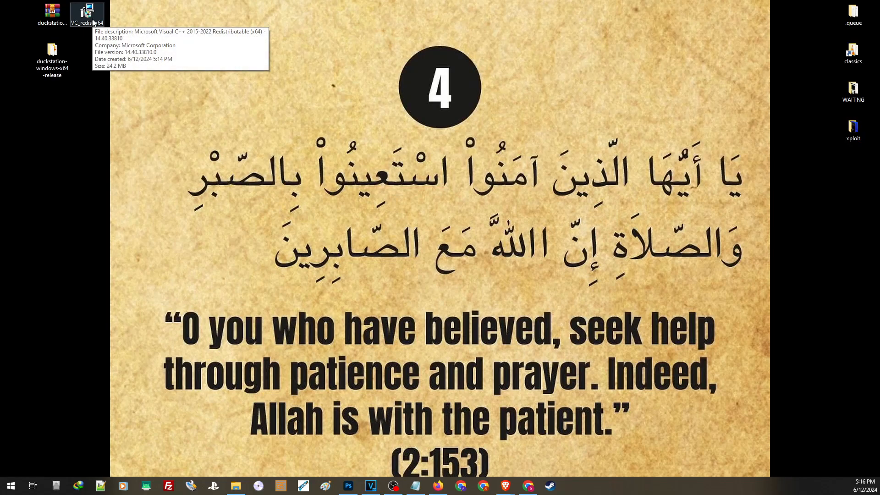
double_click(90, 15)
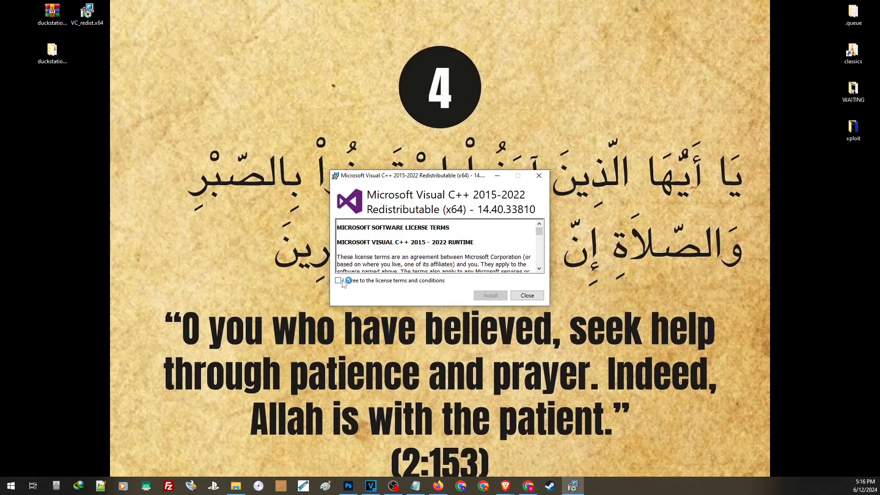
click(339, 281)
click(503, 294)
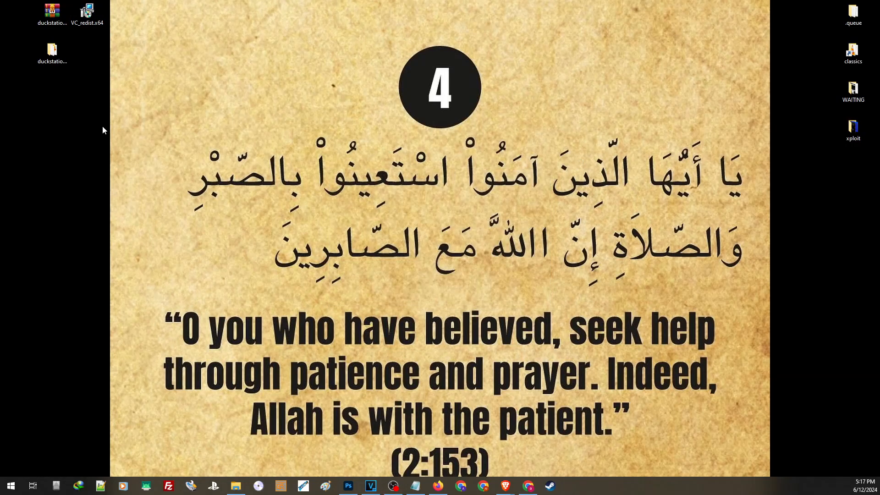
Step: Launch the DuckStation emulator from duckstation-qt-x64-ReleaseLTCG in the extracted folder
double_click(62, 56)
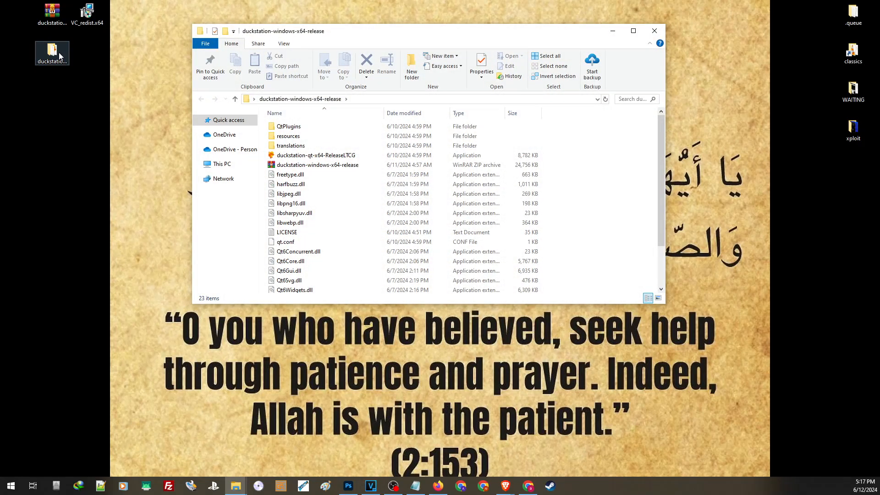
double_click(290, 156)
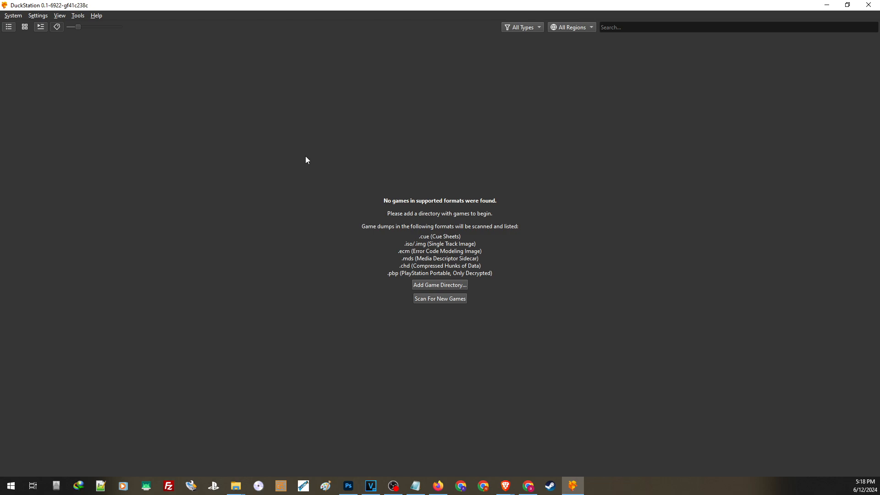
Step: Add the desktop GAMES folder as a game directory with recursive scanning, and start Final Fantasy IX
click(434, 286)
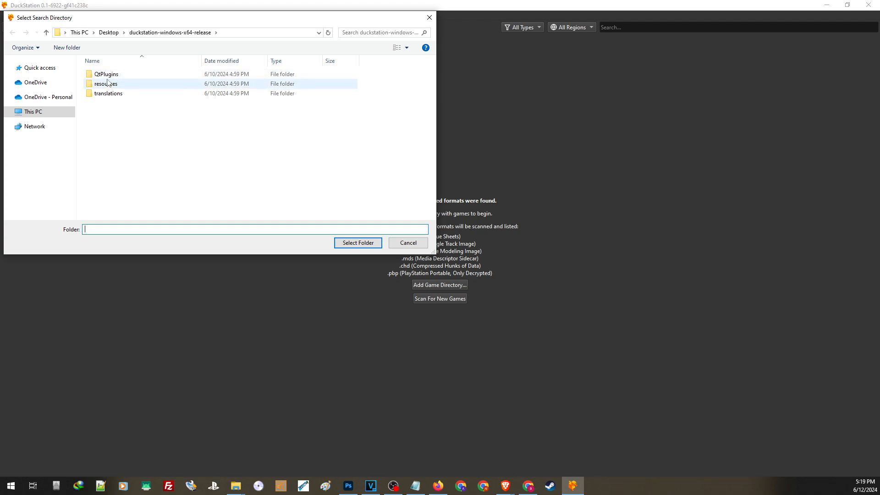
click(50, 70)
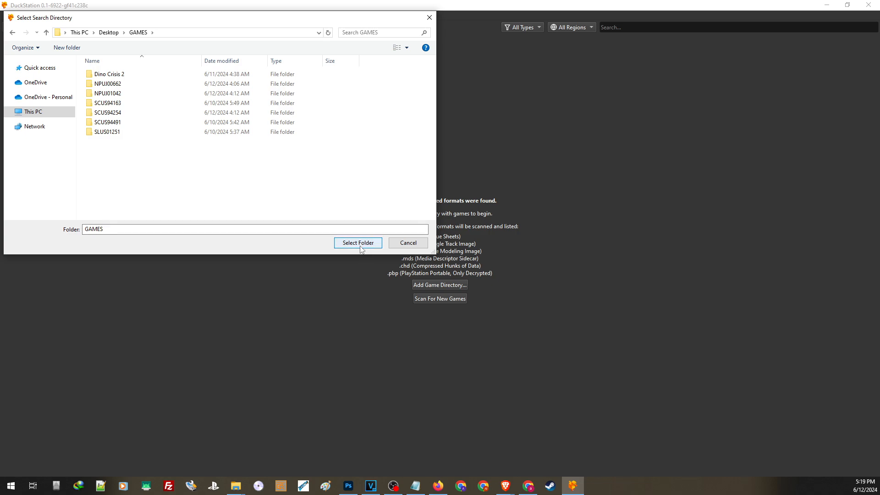
click(358, 242)
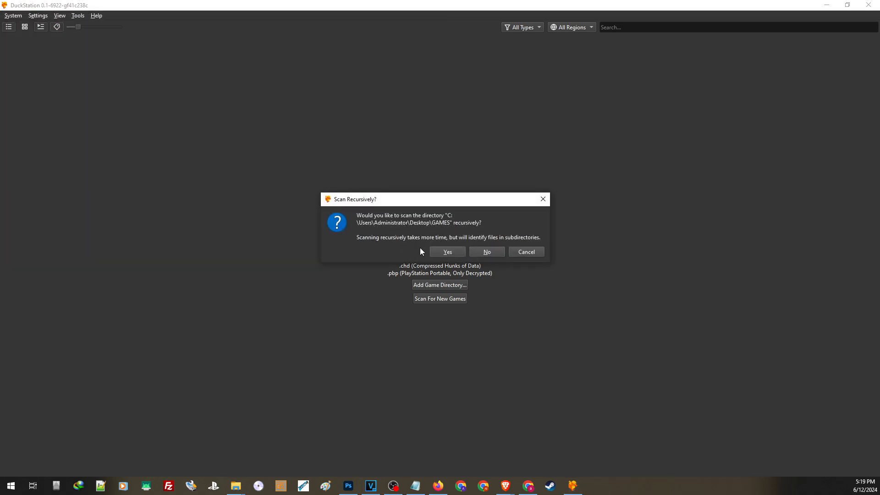
click(444, 253)
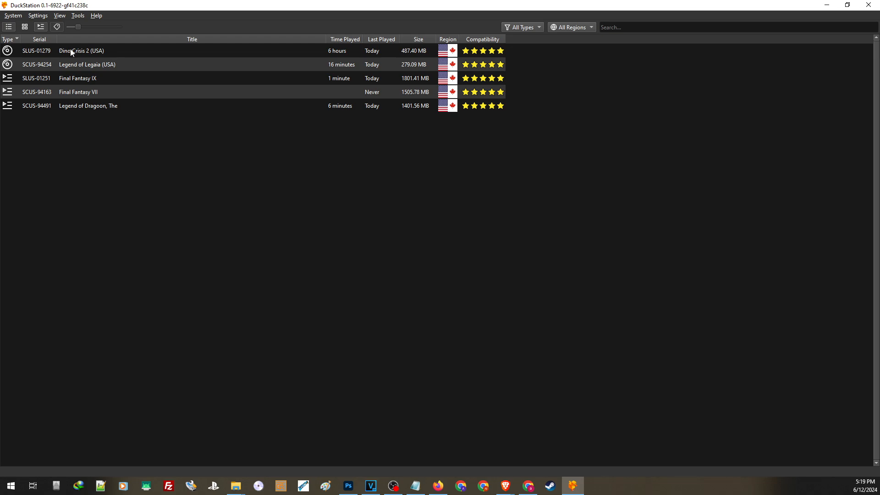
double_click(83, 78)
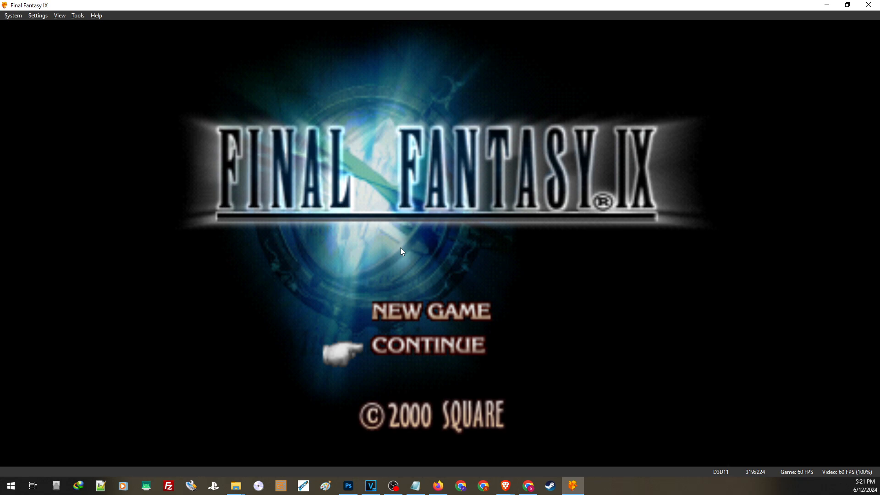
Step: Review the Controller Port 1 button bindings, including D-Pad Up and Right, and close the controller settings
click(33, 16)
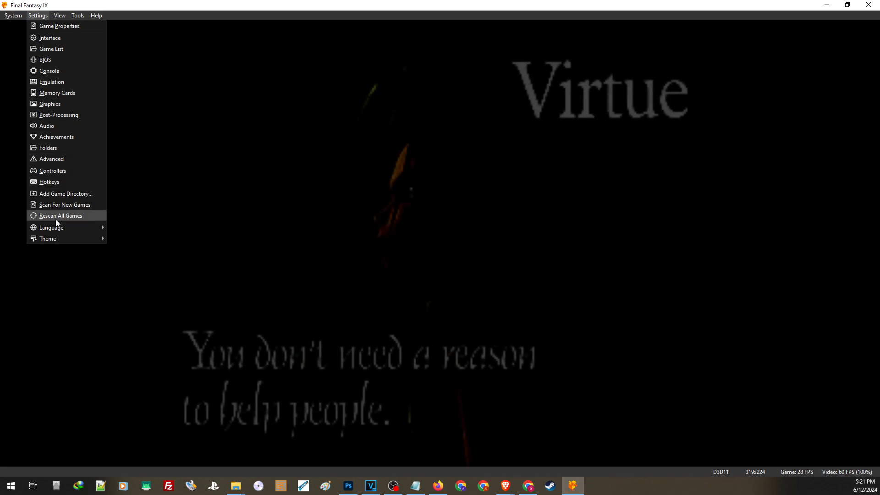
click(68, 172)
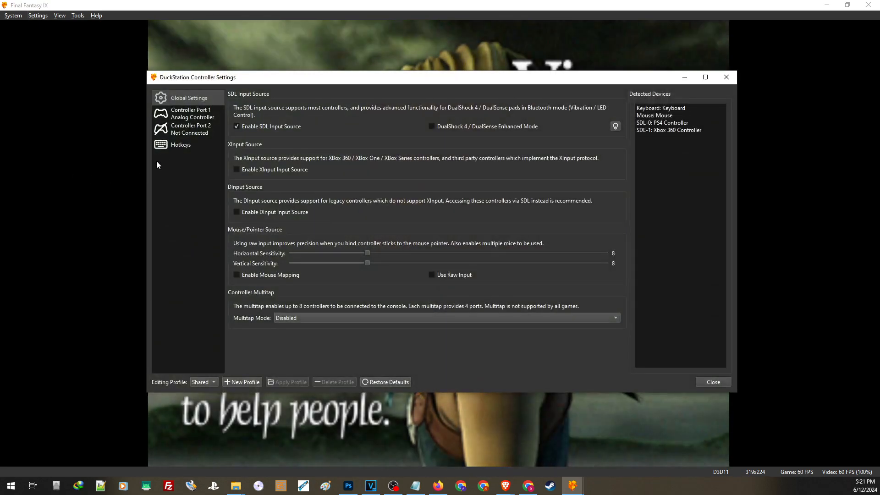
click(187, 117)
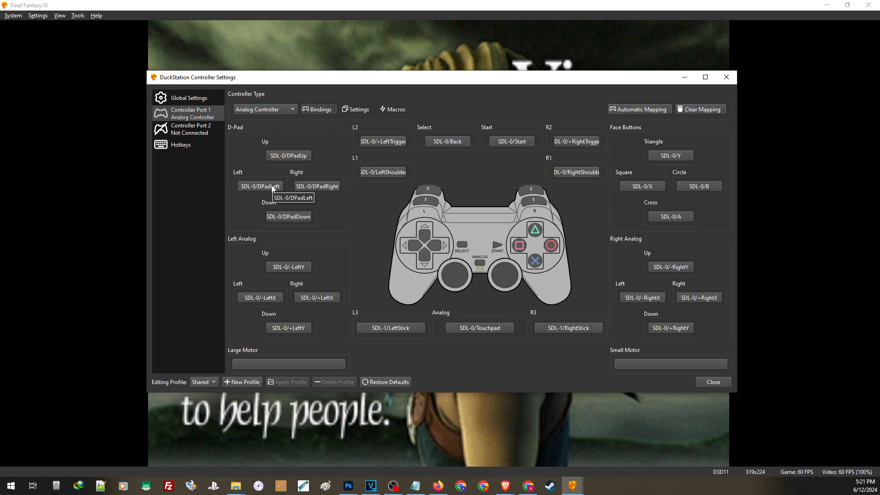
click(282, 156)
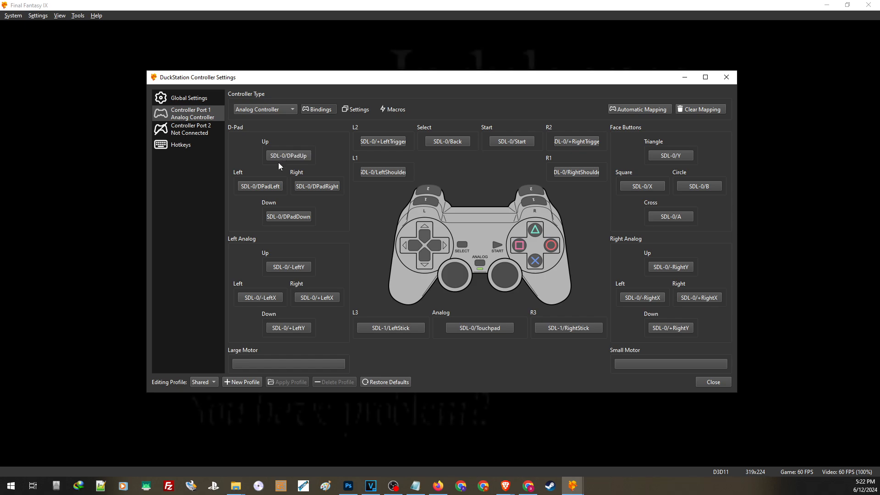
click(311, 188)
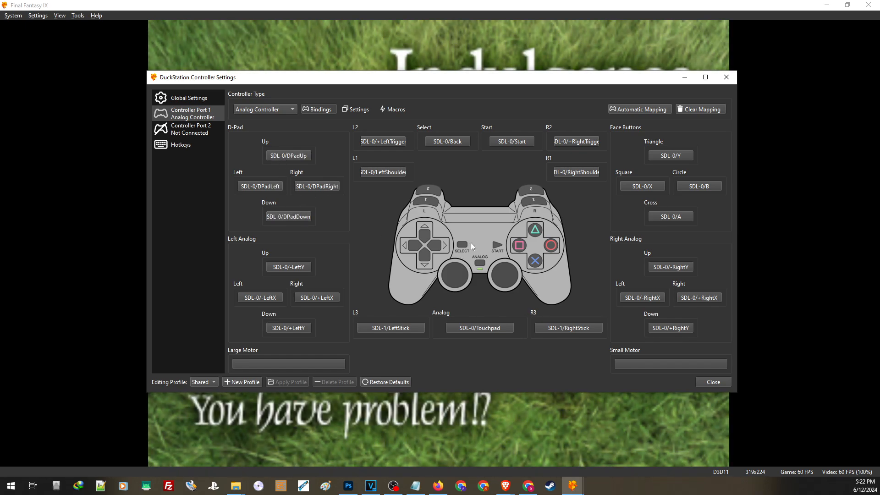
click(713, 383)
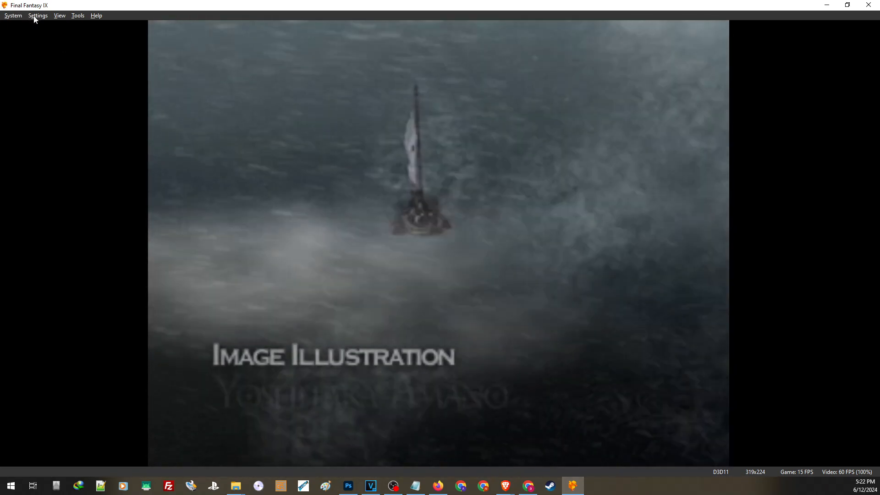
Step: Examine the hotkey assignments for the general, system, graphics, audio and save state functions
click(36, 16)
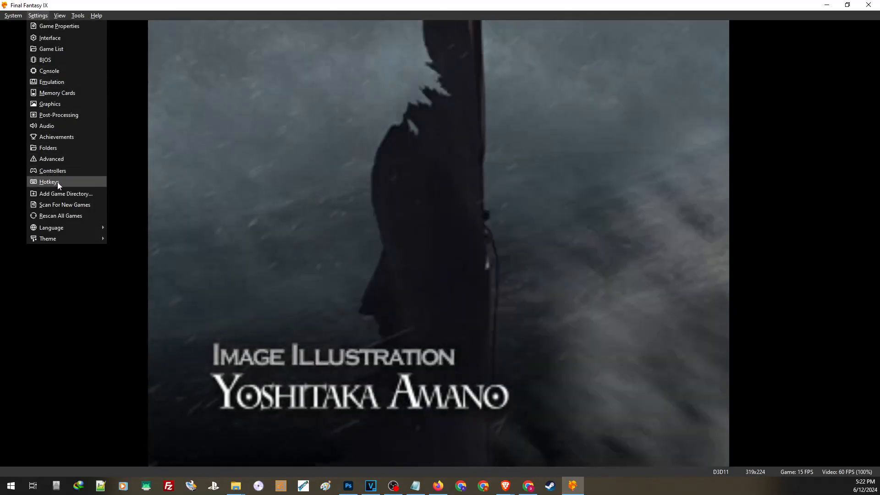
click(57, 183)
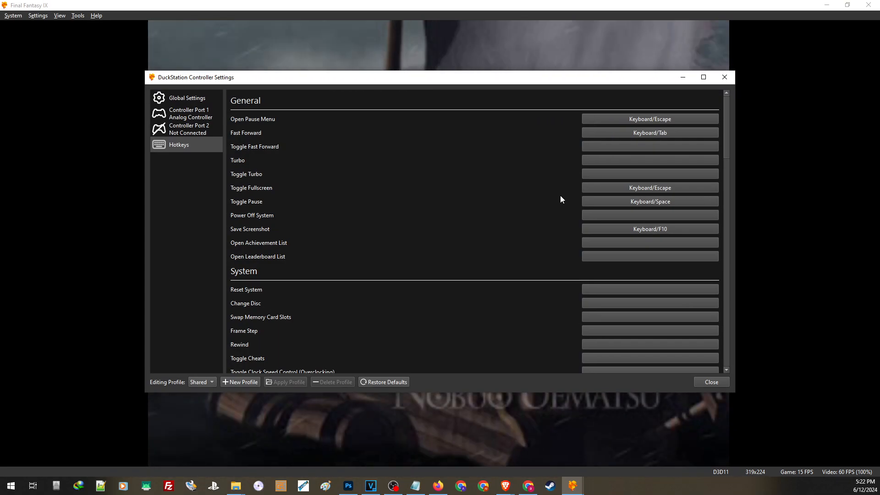
scroll(561, 195, down, 4)
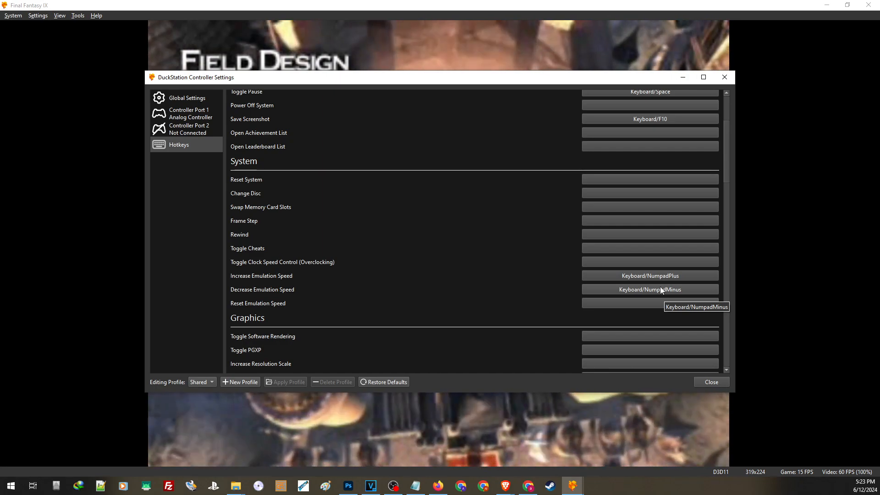
scroll(659, 284, down, 2)
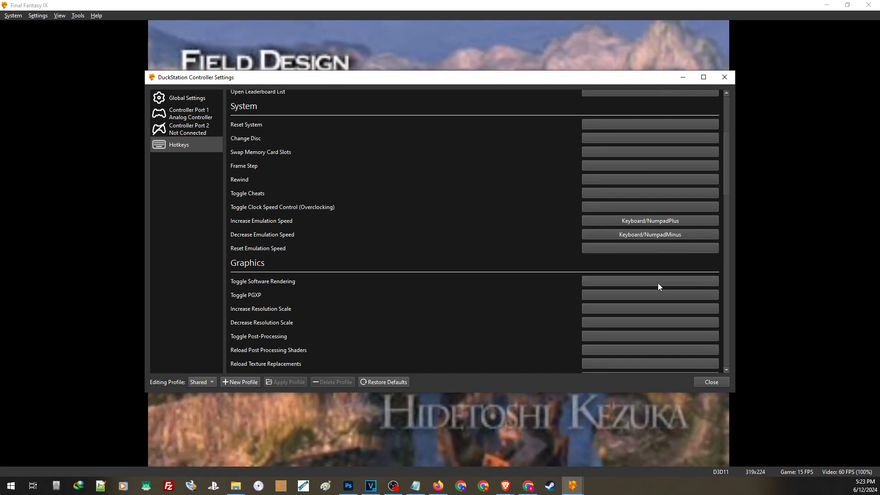
scroll(659, 283, down, 4)
scroll(658, 283, down, 4)
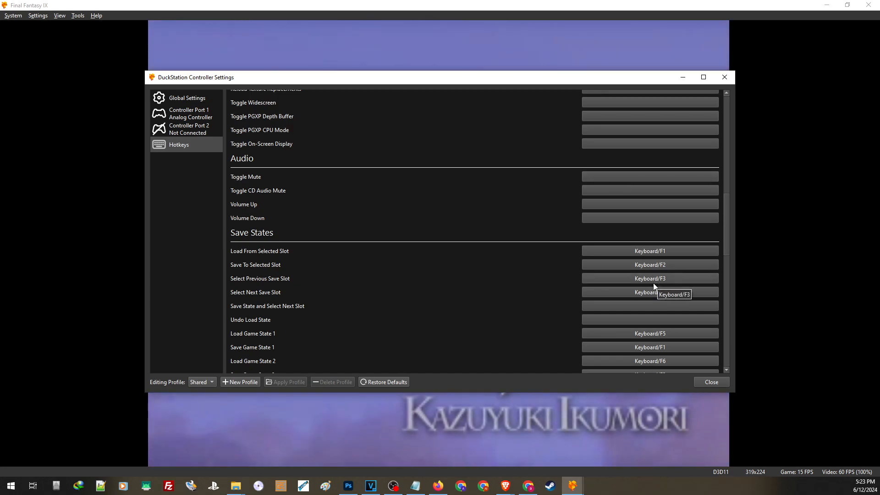
scroll(653, 284, down, 4)
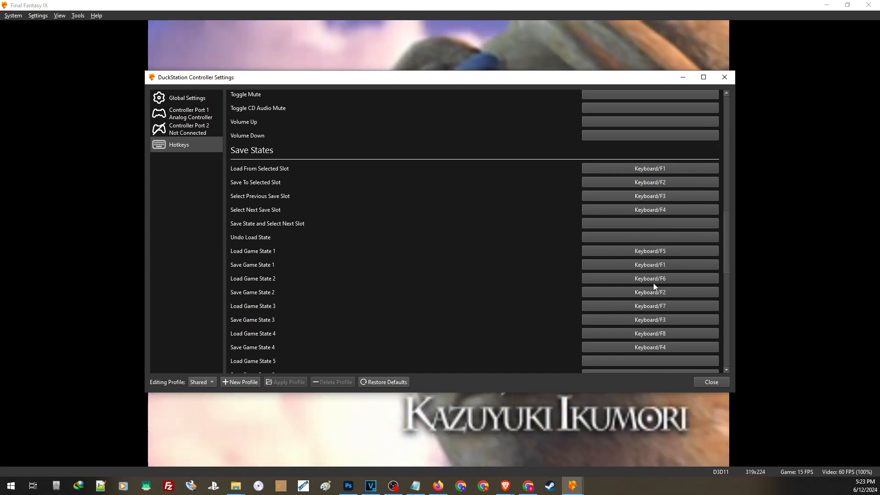
scroll(653, 285, down, 2)
scroll(653, 284, up, 3)
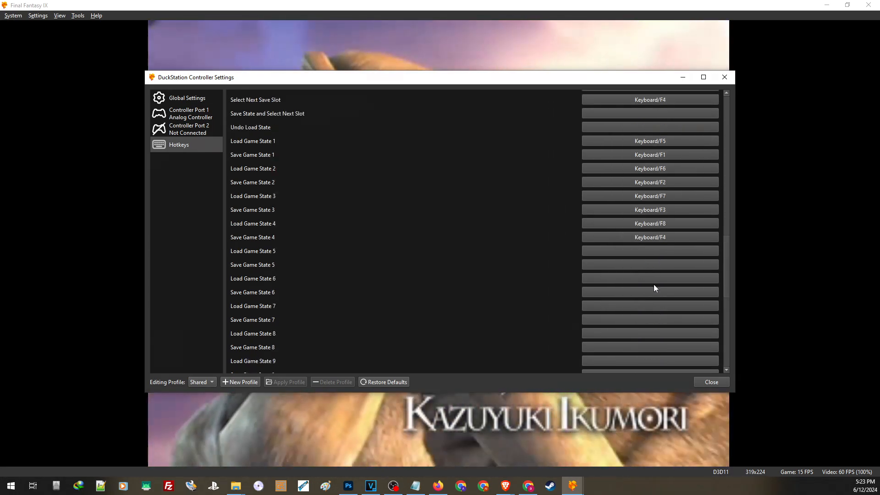
key(Escape)
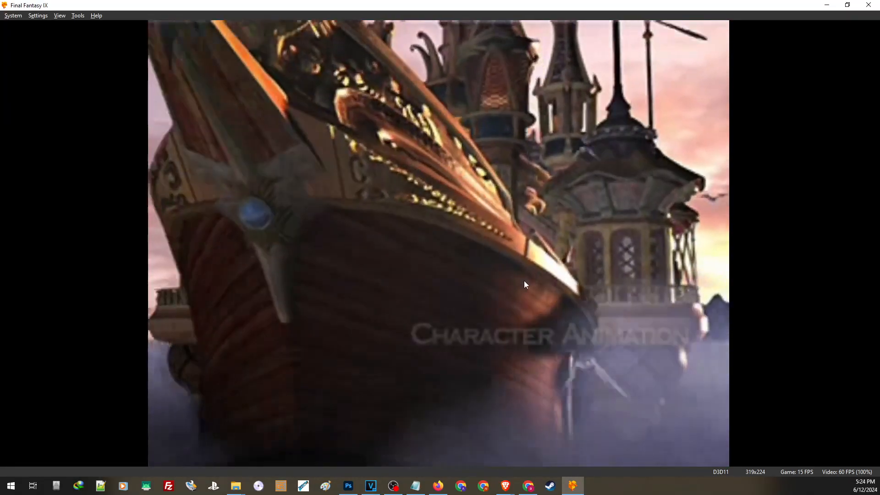
Step: View the Memory Card Editor and close it again
click(76, 16)
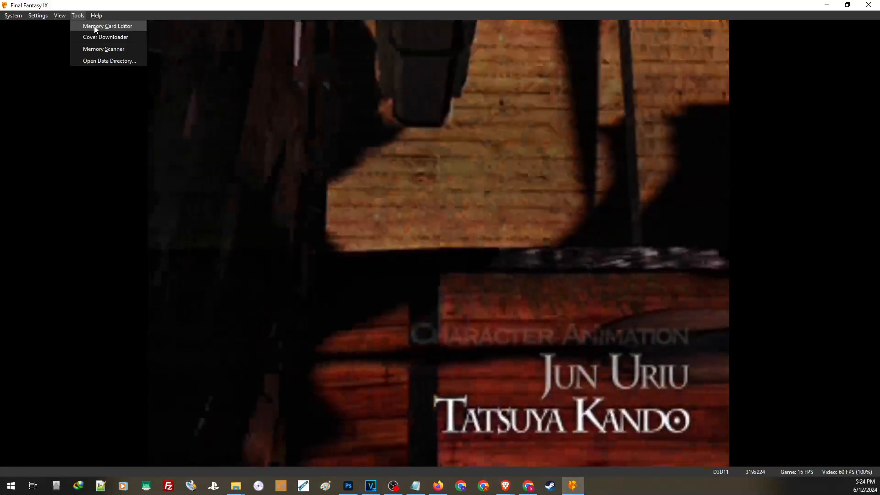
click(95, 25)
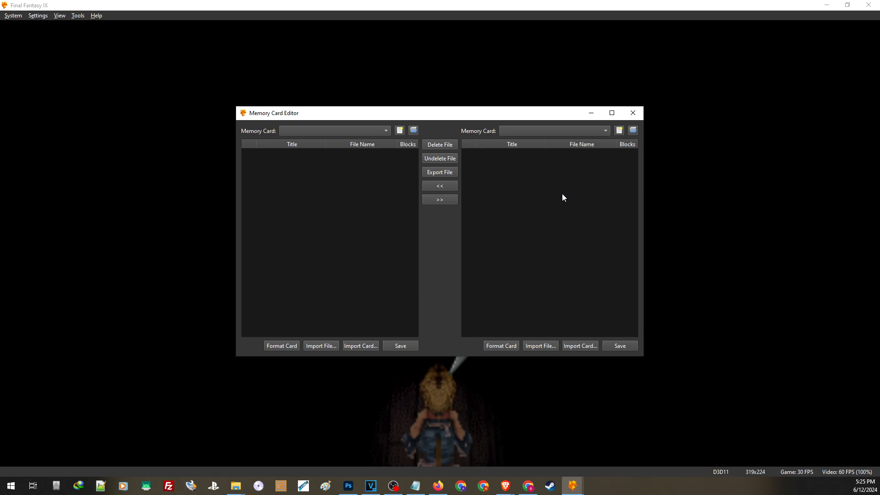
click(629, 118)
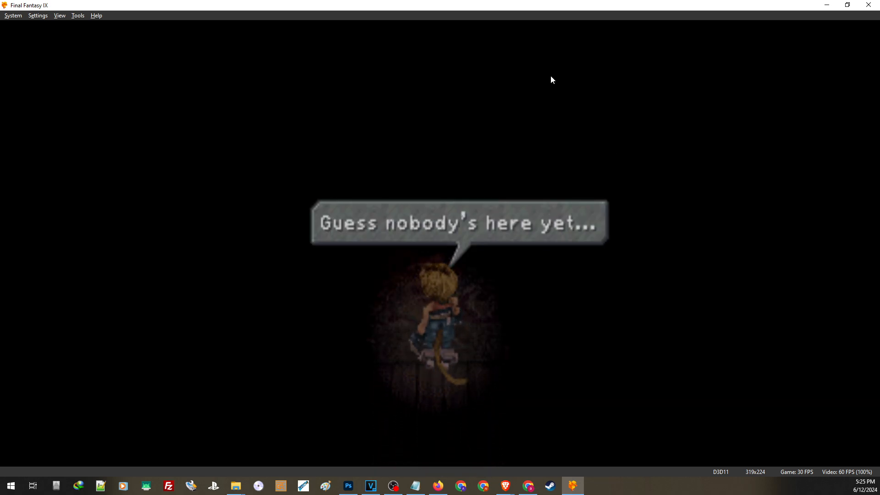
Step: Advance the Final Fantasy IX dialogue and walk the character to the left
key(alt+Tab)
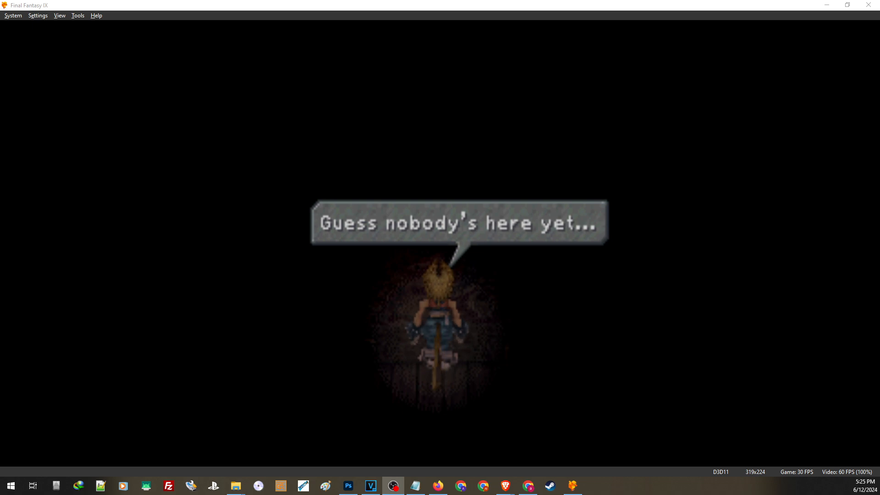
key(k)
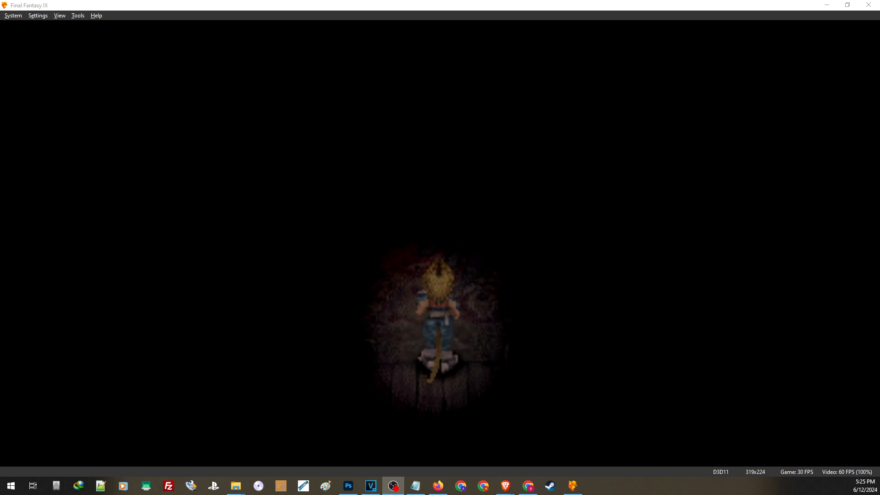
key(Left)
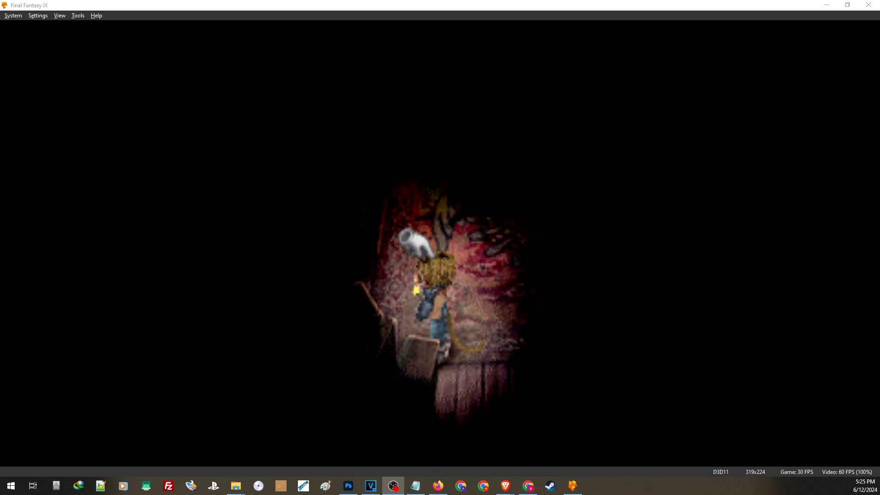